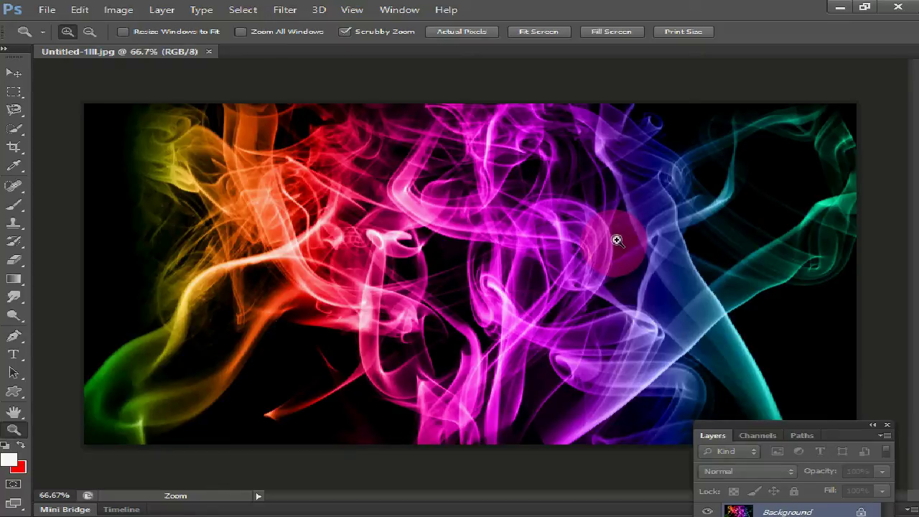
Step: With the finished rainbow smoke image shown, select the Move tool, lower the Layers panel, and bring up File
click(14, 73)
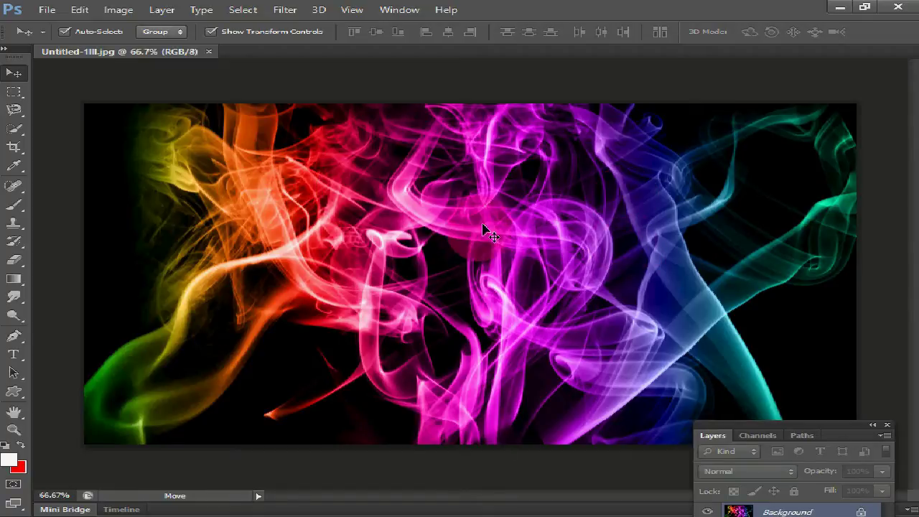
drag(841, 424, 845, 453)
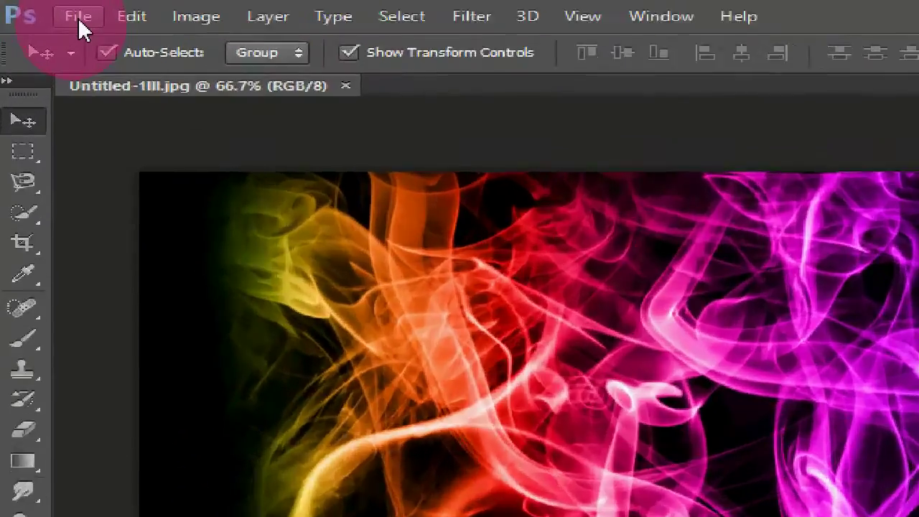
click(49, 15)
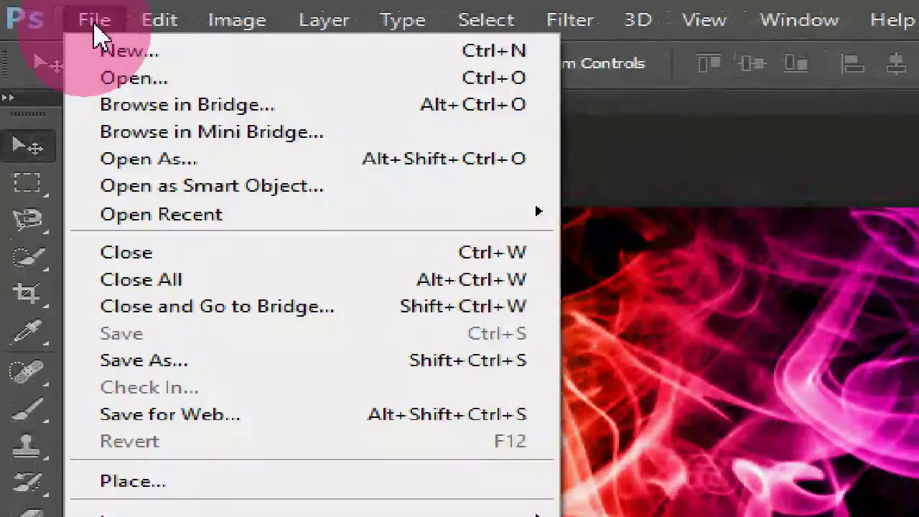
Step: Create a transparent 1280 x 720 px, 72 ppi document and zoom it to 66.7%
click(143, 59)
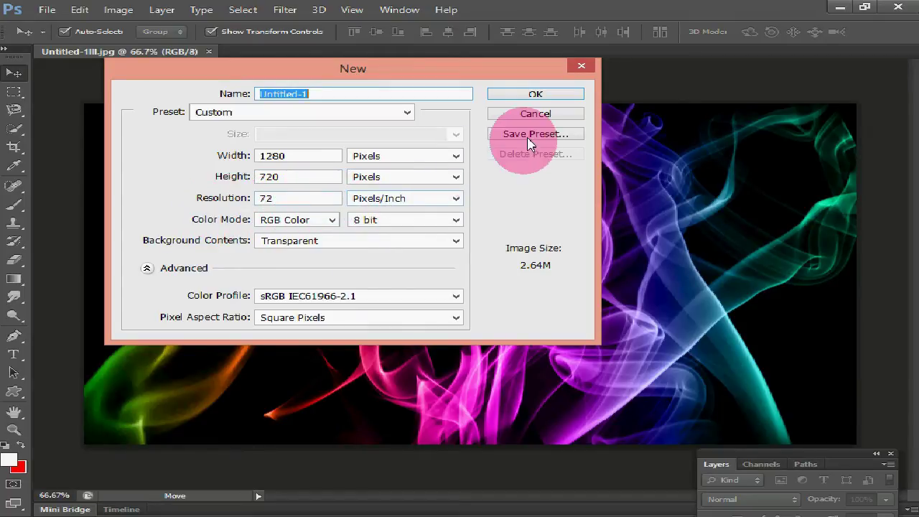
click(538, 95)
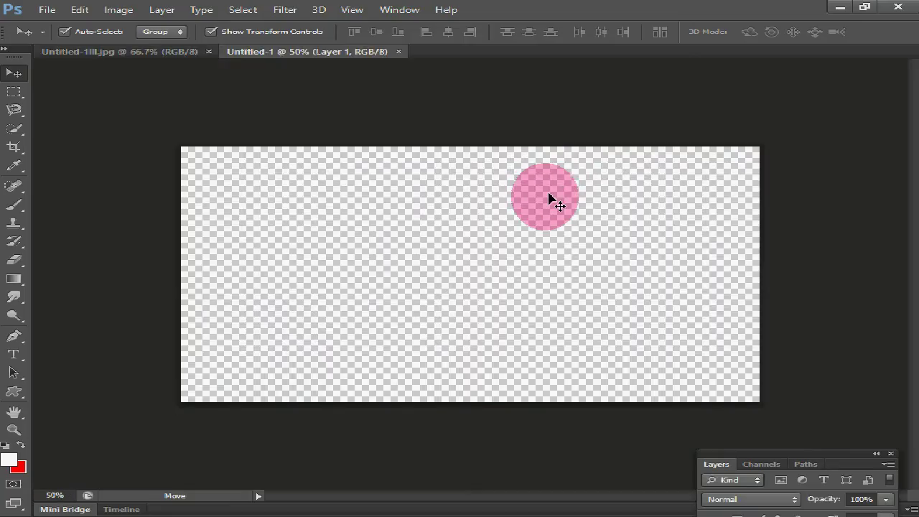
click(14, 429)
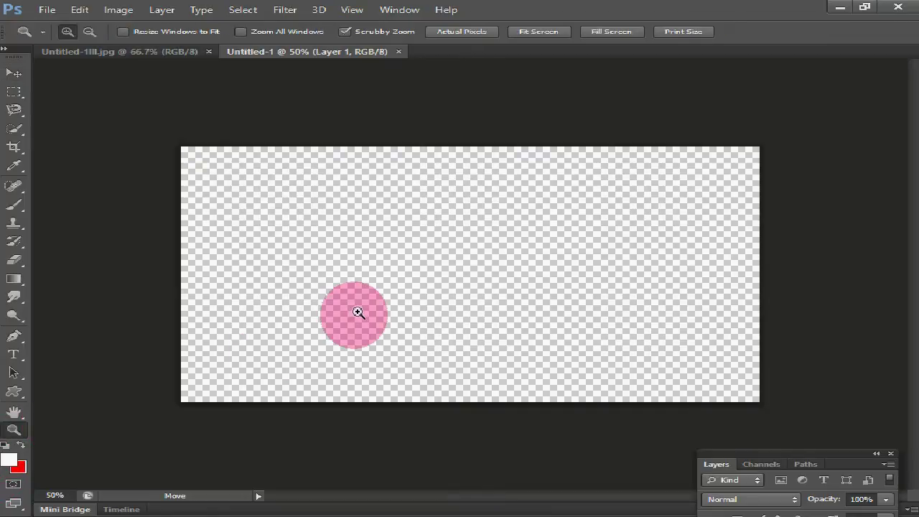
click(359, 311)
click(13, 73)
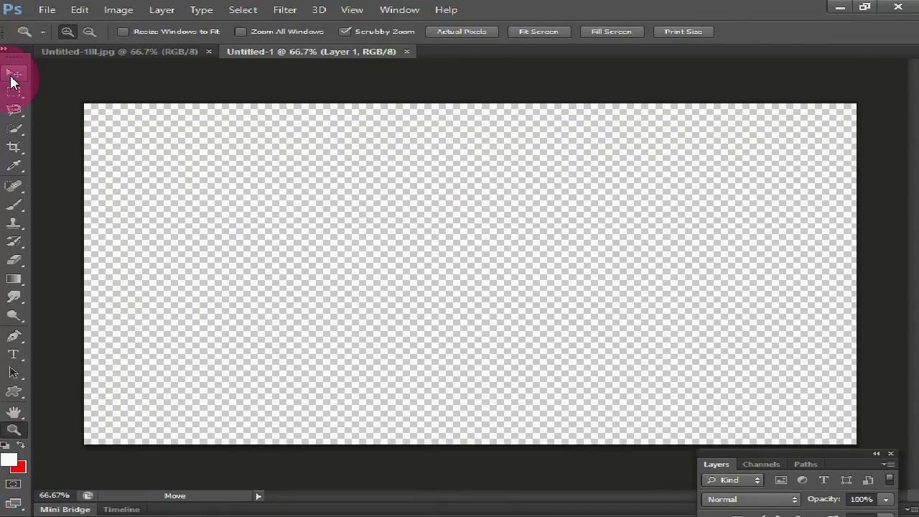
Step: Set a near-black foreground colour and fill Layer 1 with it using Alt+Backspace
drag(390, 289, 395, 268)
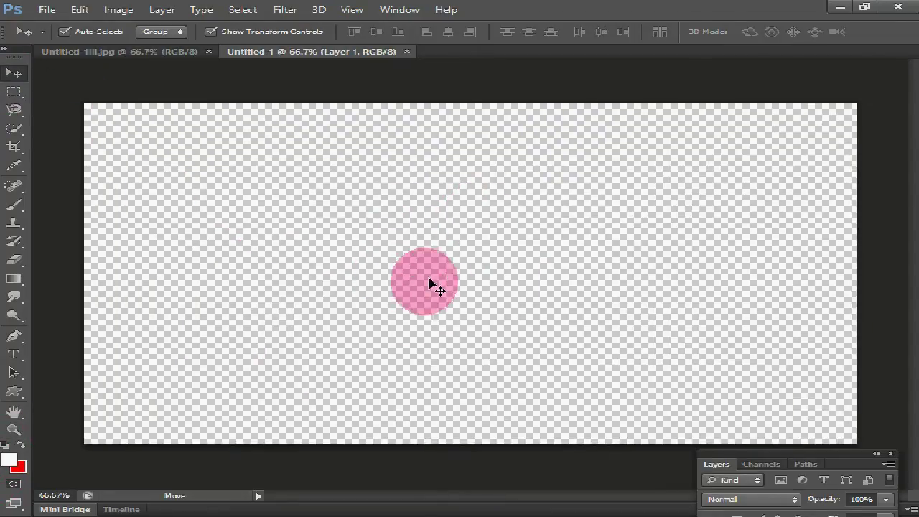
mouse_move(395, 267)
mouse_down()
mouse_move(433, 289)
mouse_move(482, 273)
mouse_move(487, 294)
mouse_move(195, 417)
mouse_move(26, 471)
mouse_up()
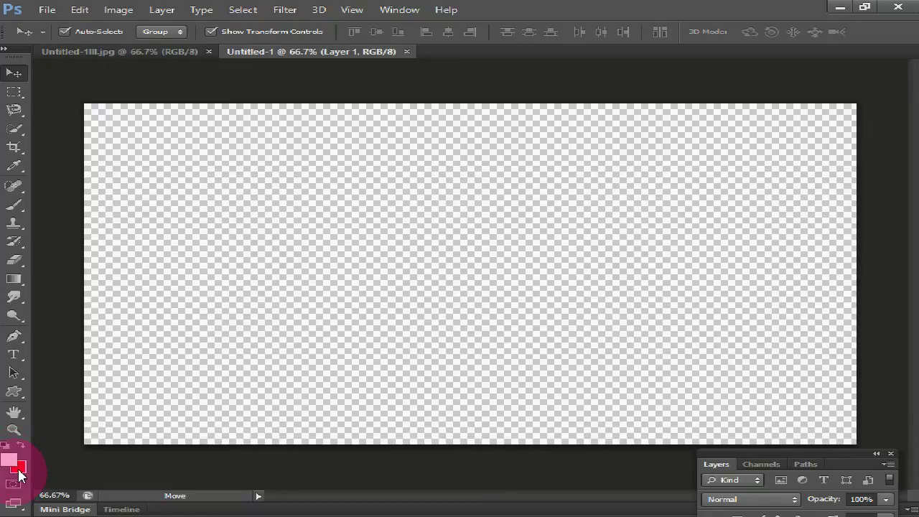
click(11, 467)
drag(218, 277, 336, 297)
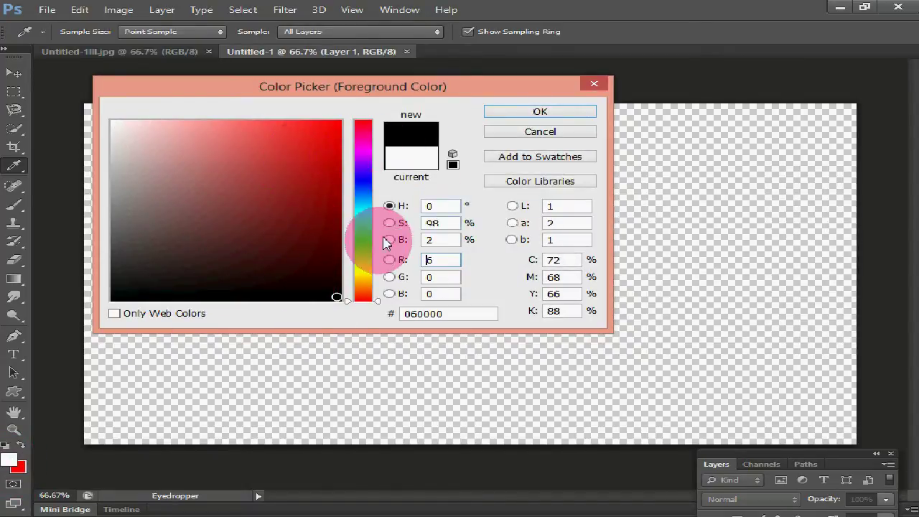
click(539, 112)
key(v)
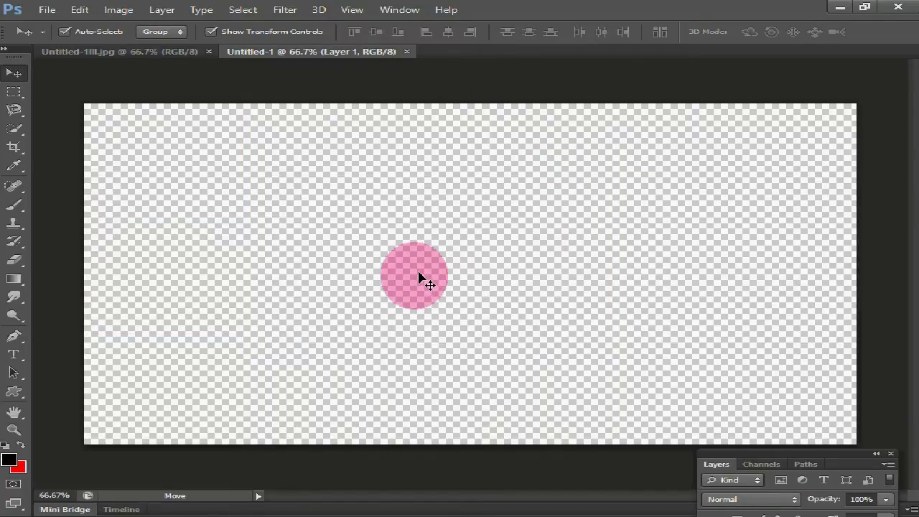
key(alt+BackSpace)
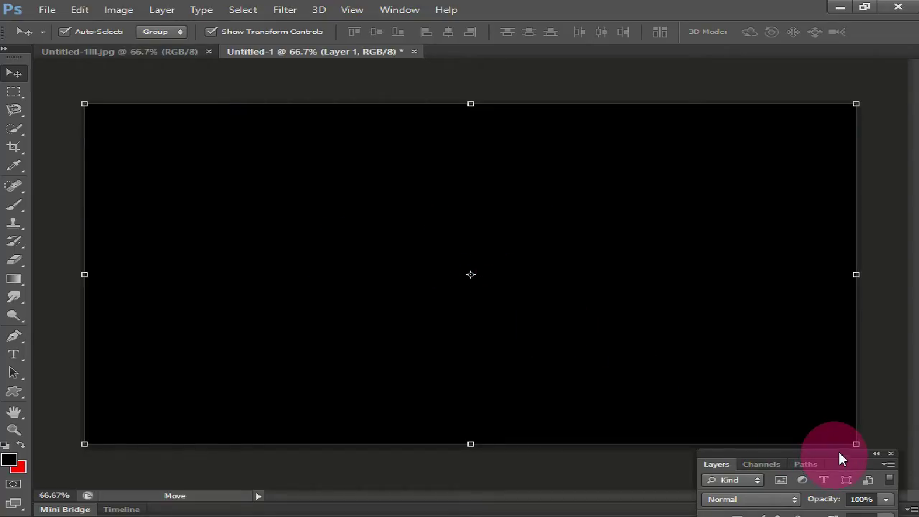
drag(838, 452, 805, 207)
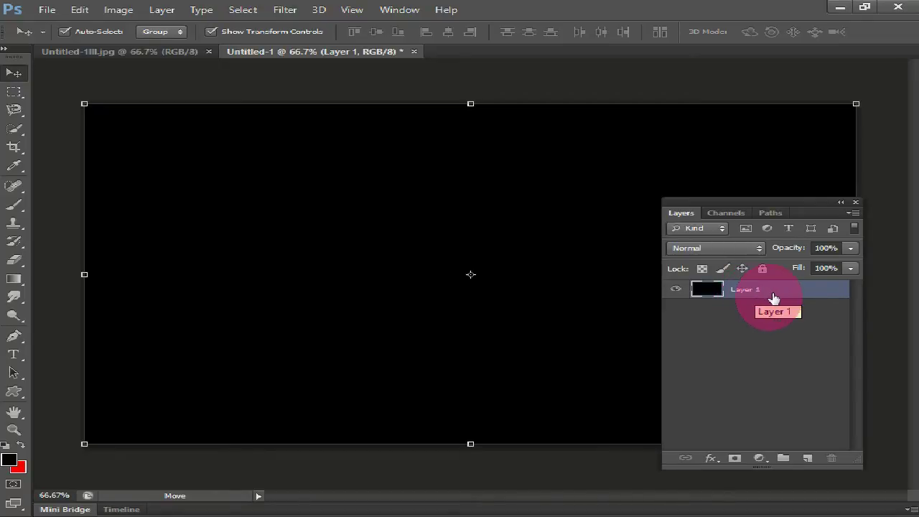
Step: Add empty Layer 2, make white the foreground colour, and select the Brush tool
click(809, 461)
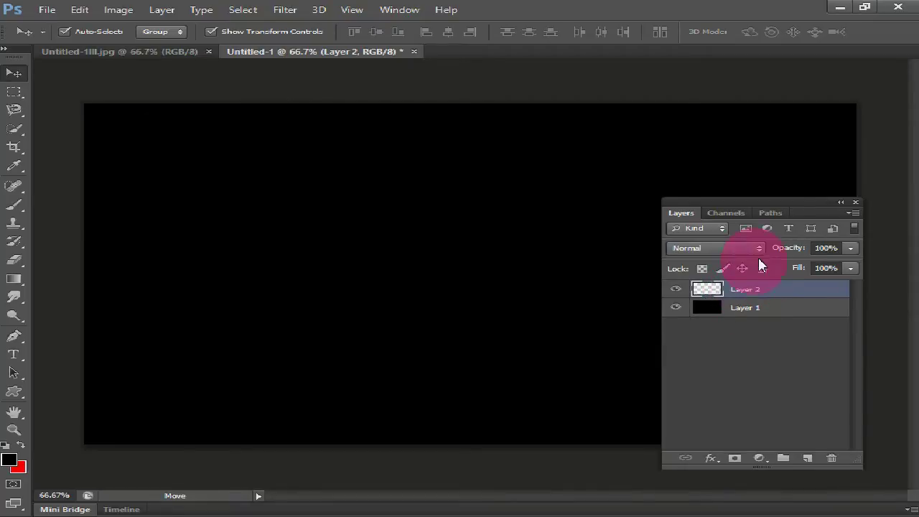
drag(805, 207, 842, 368)
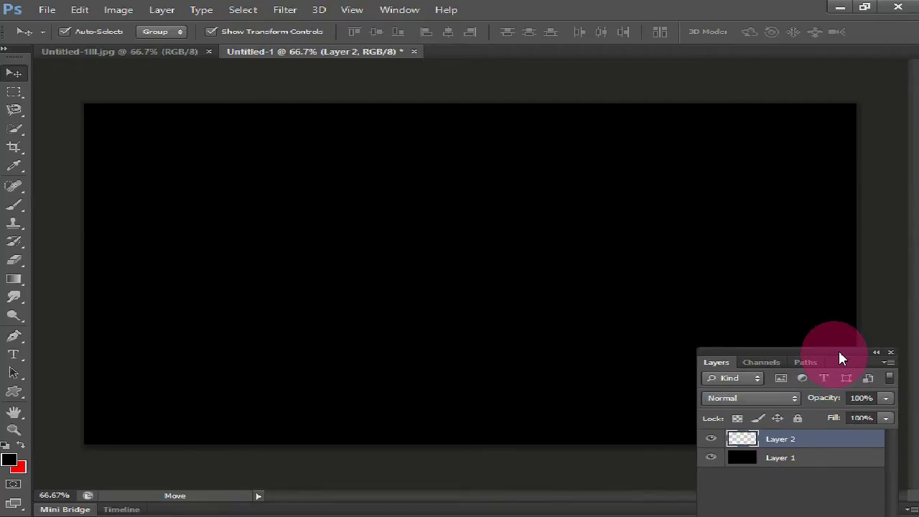
click(10, 460)
click(112, 122)
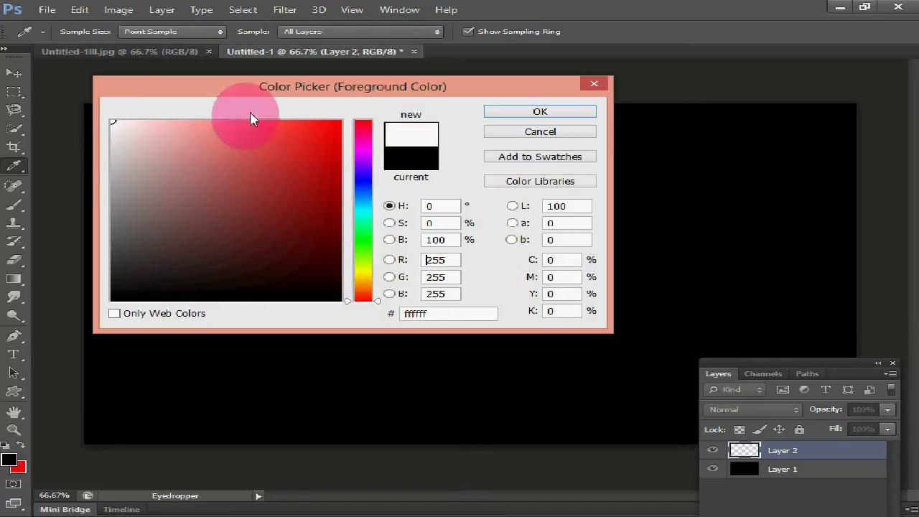
click(502, 114)
key(v)
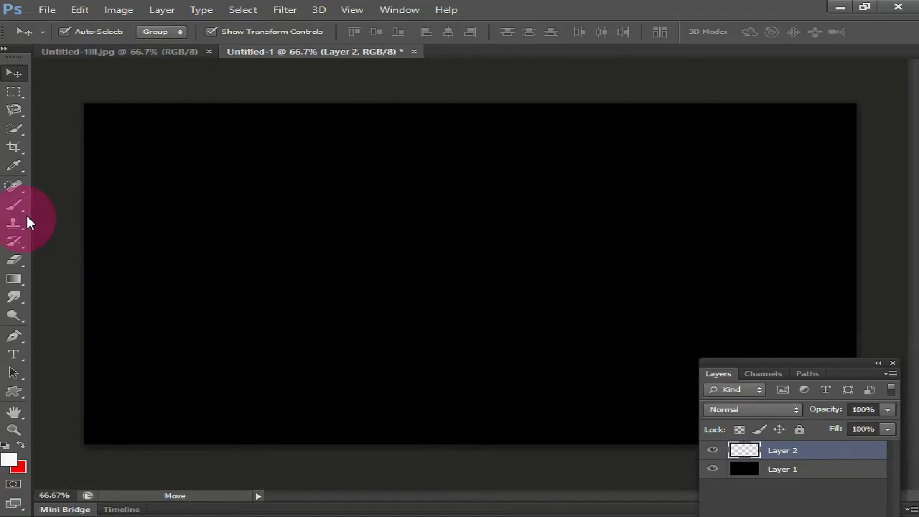
drag(19, 213, 89, 205)
click(88, 203)
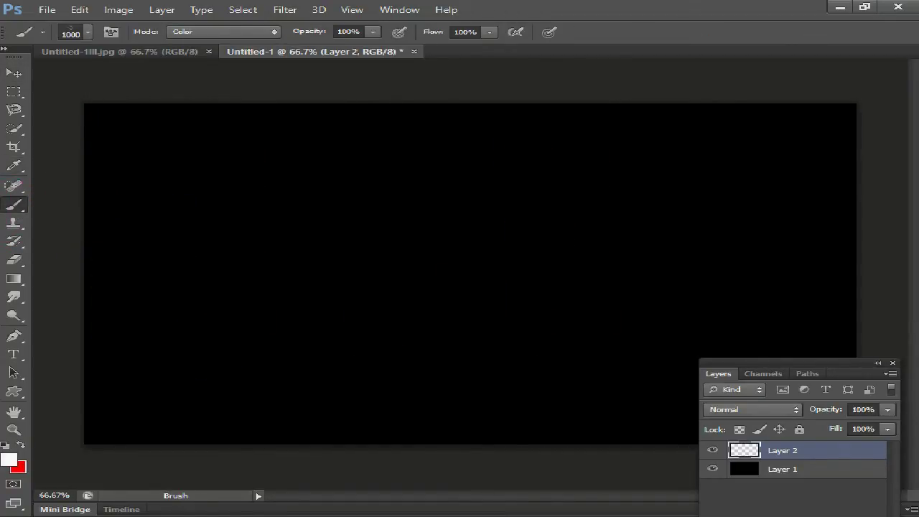
Step: Stamp white smoke across Layer 2 with the 1059 smoke brush at 1100 px
click(87, 32)
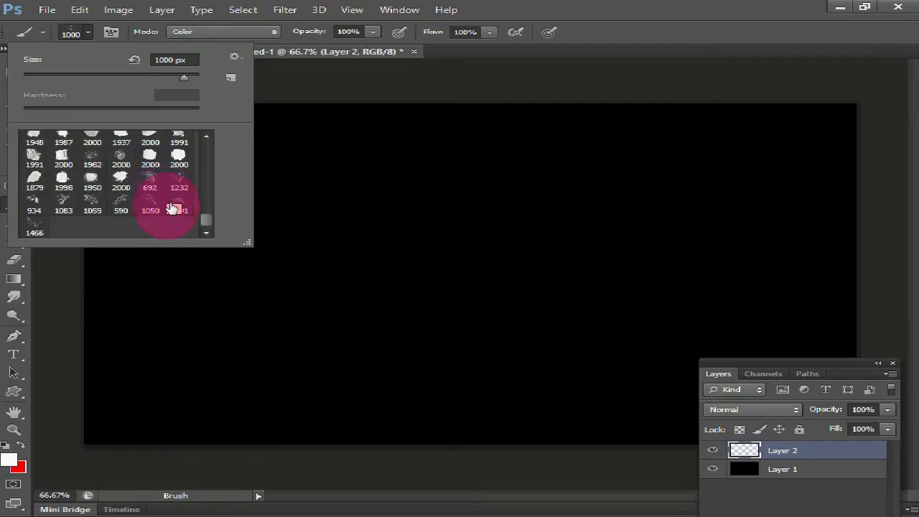
click(94, 206)
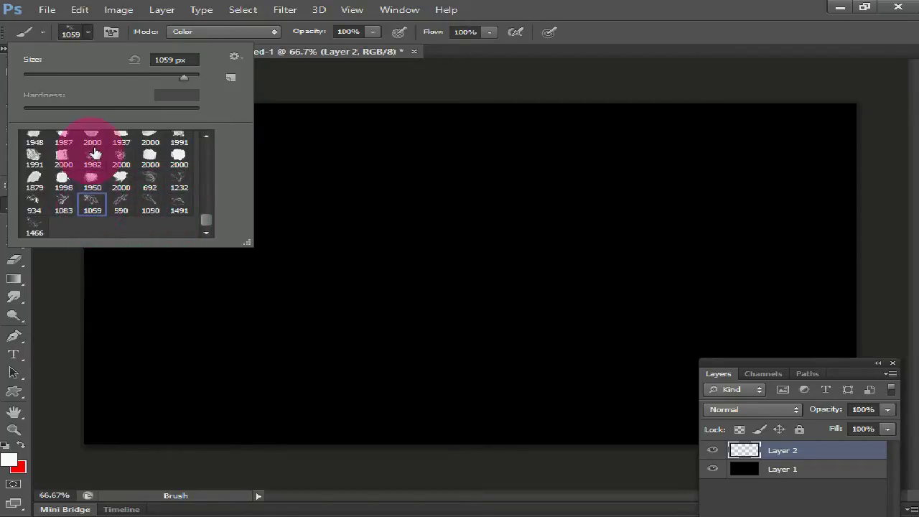
click(93, 31)
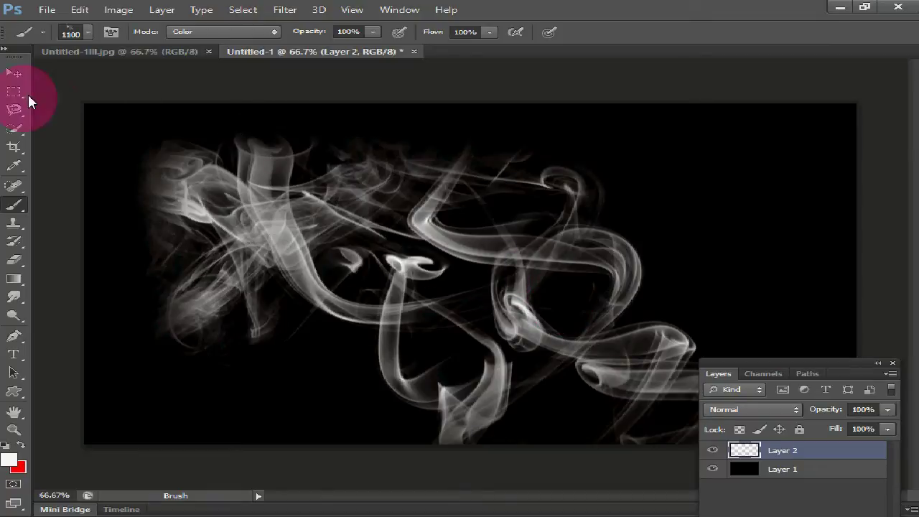
click(14, 72)
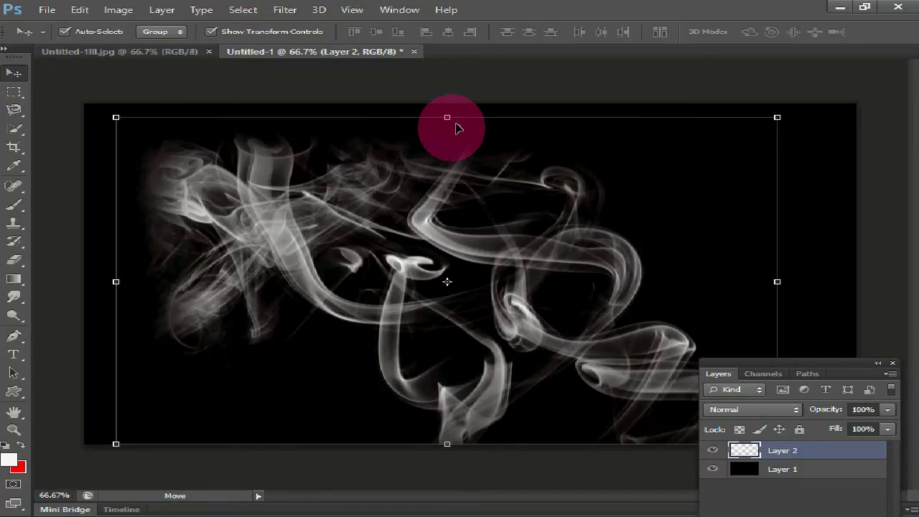
Step: Stretch Layer 2's smoke to about 110% height, reaching past the canvas top
drag(448, 119, 456, 85)
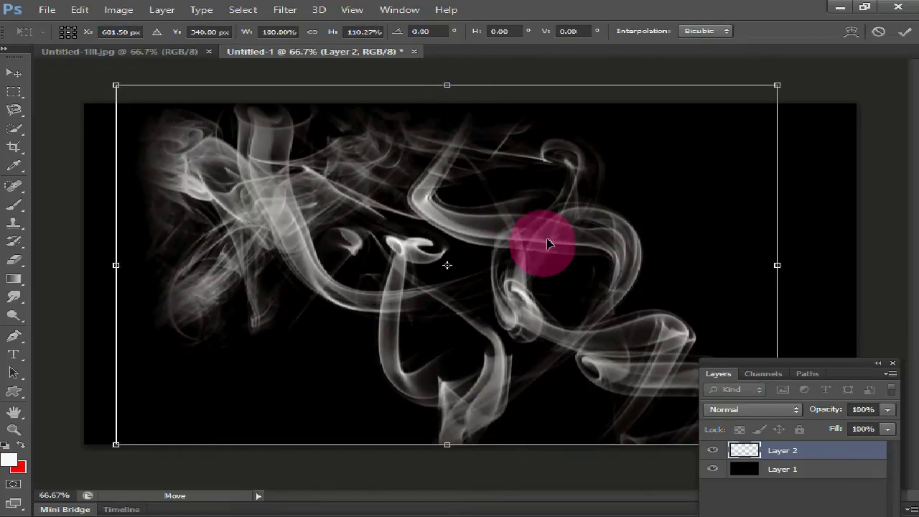
click(906, 32)
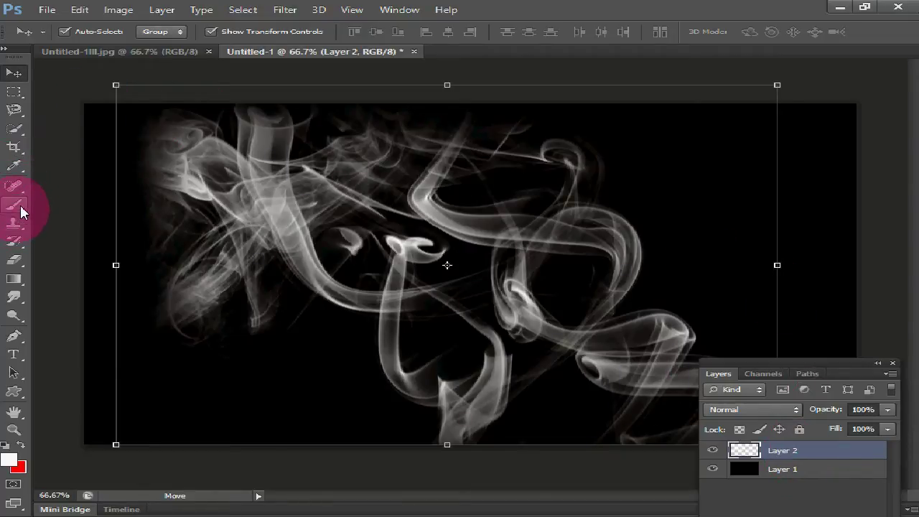
drag(21, 206, 116, 197)
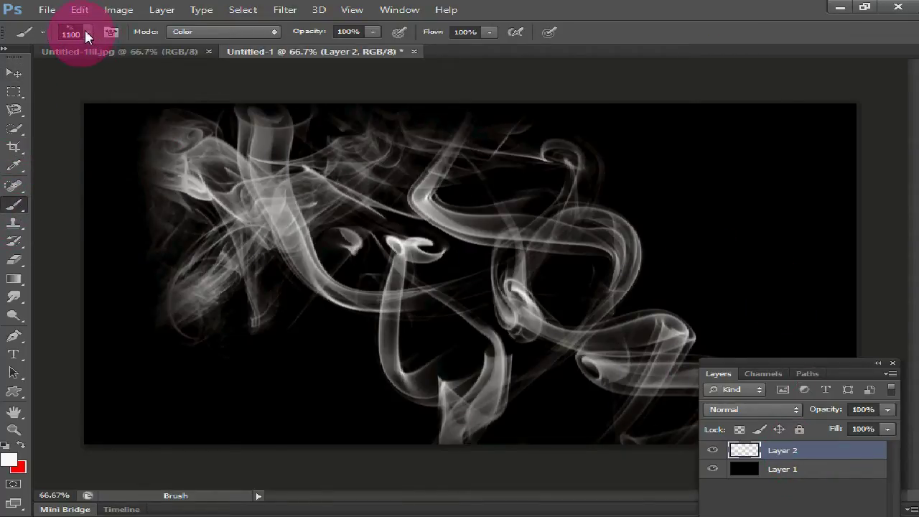
Step: Use the 590 and 1232 smoke brushes at 900 px to stamp smoke onto the canvas's right side
click(87, 32)
click(122, 205)
click(94, 34)
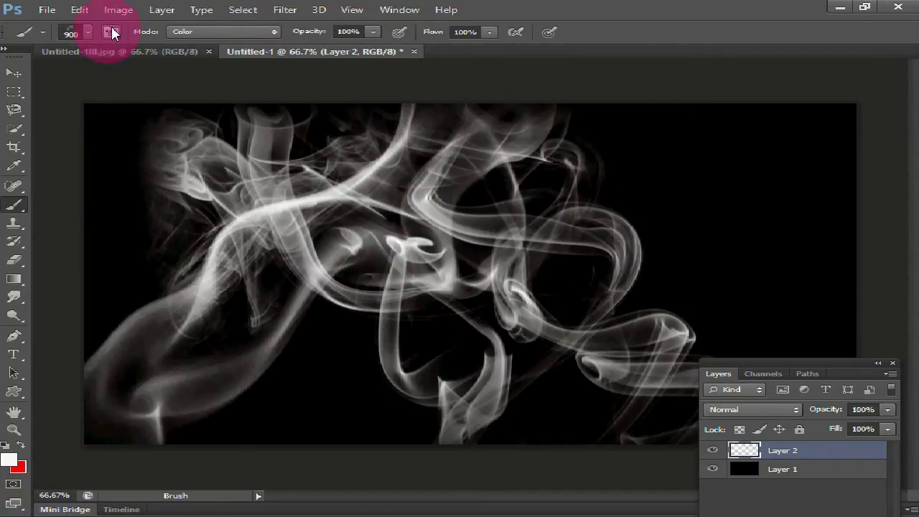
click(86, 33)
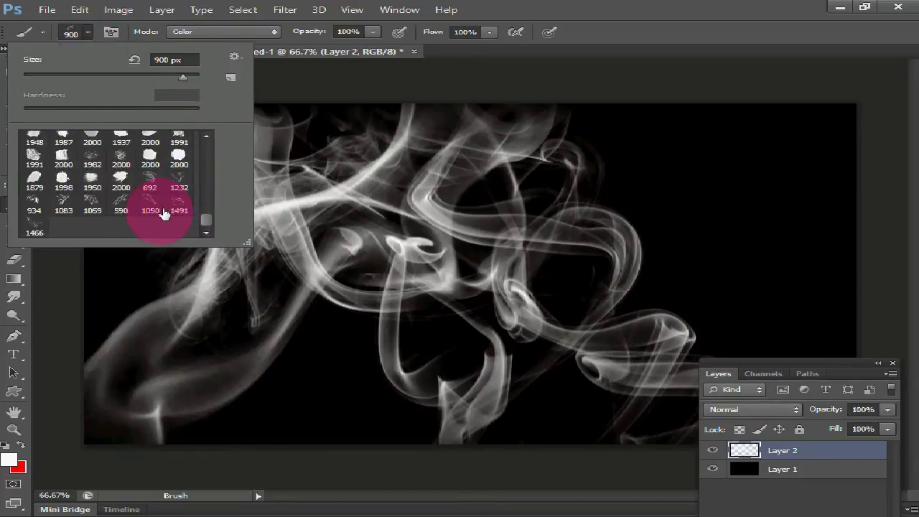
click(178, 184)
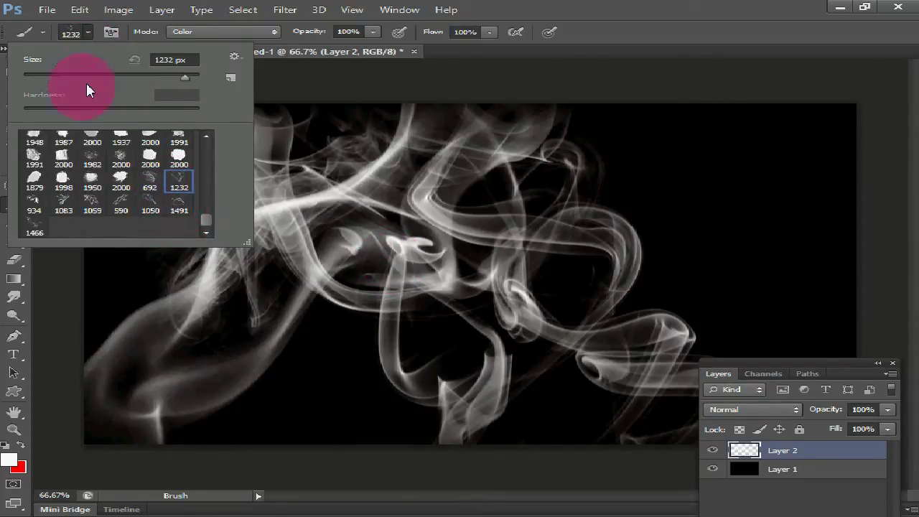
click(91, 31)
alt+right_click(456, 223)
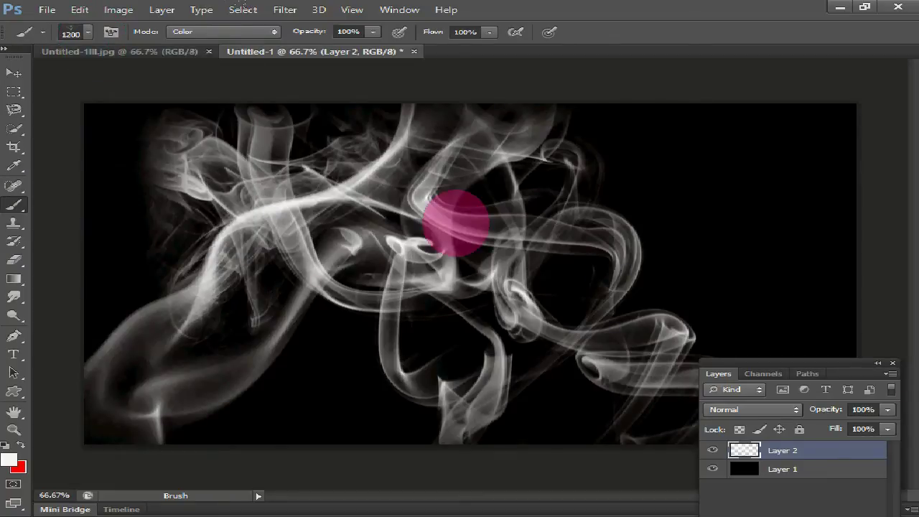
key(bracketleft)
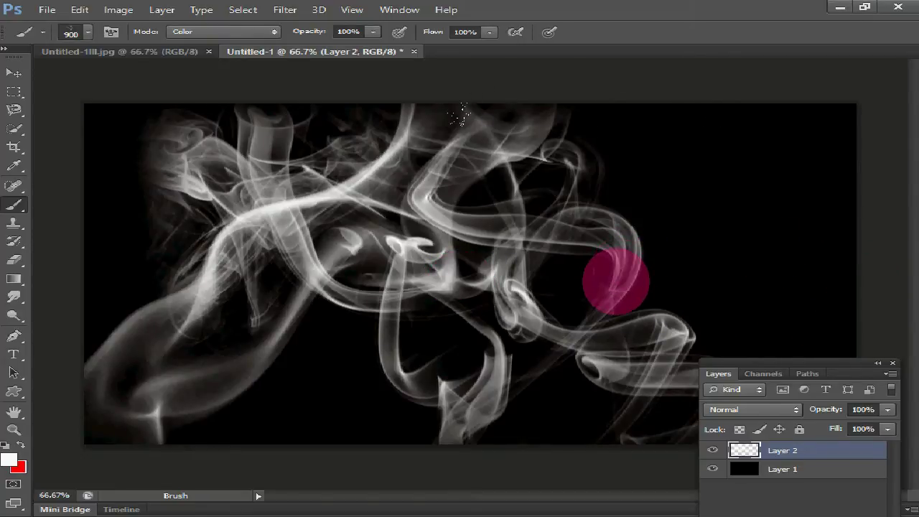
click(642, 264)
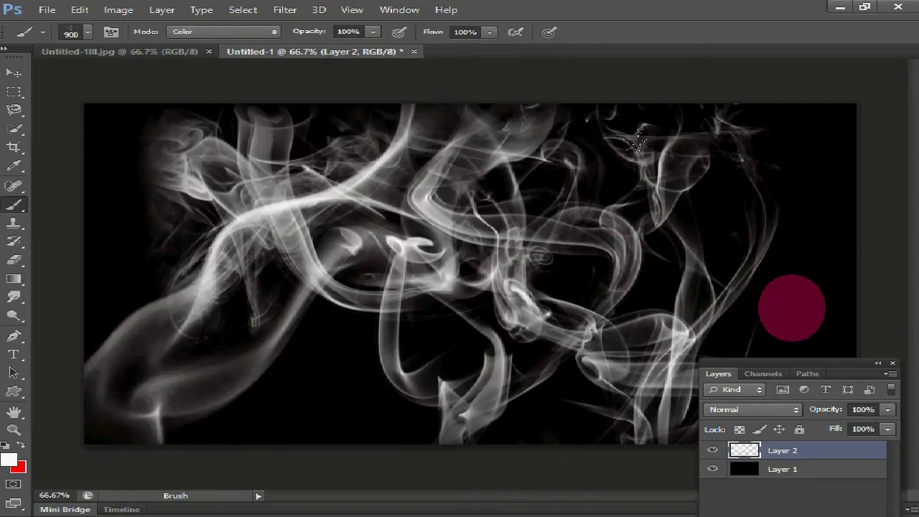
click(14, 73)
Step: Add a new empty Layer 3 above the smoke layer
mouse_move(825, 368)
mouse_down()
mouse_move(610, 256)
mouse_move(617, 236)
mouse_up()
click(605, 381)
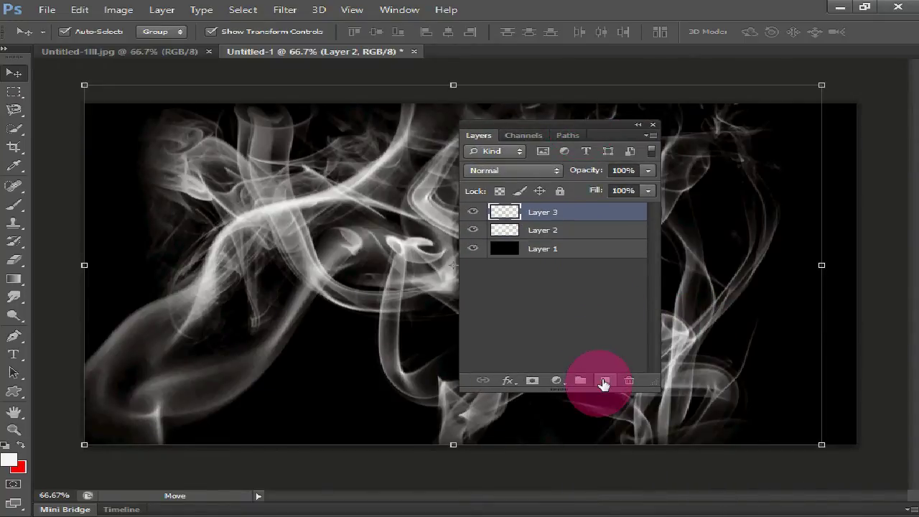
drag(600, 129, 683, 467)
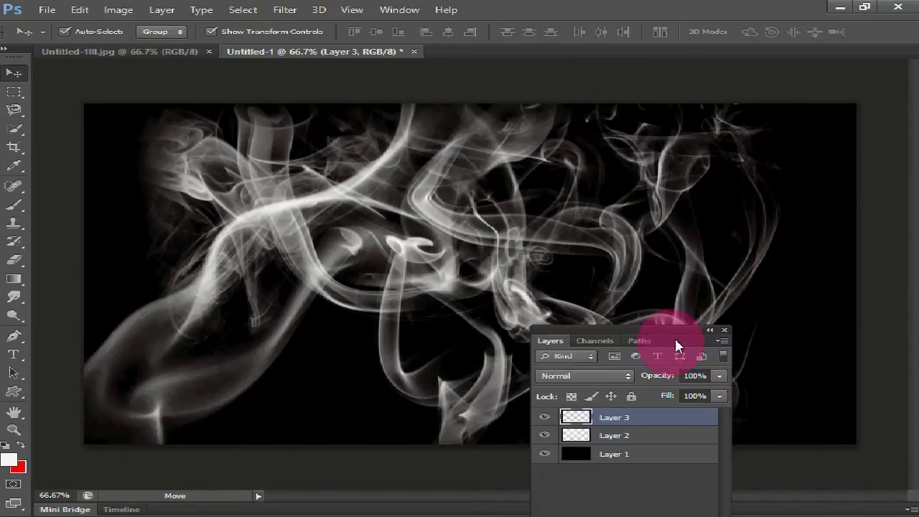
Step: Stamp white smoke on the right of the canvas with the 1050 smoke brush at 900 px
click(15, 205)
click(43, 197)
click(88, 32)
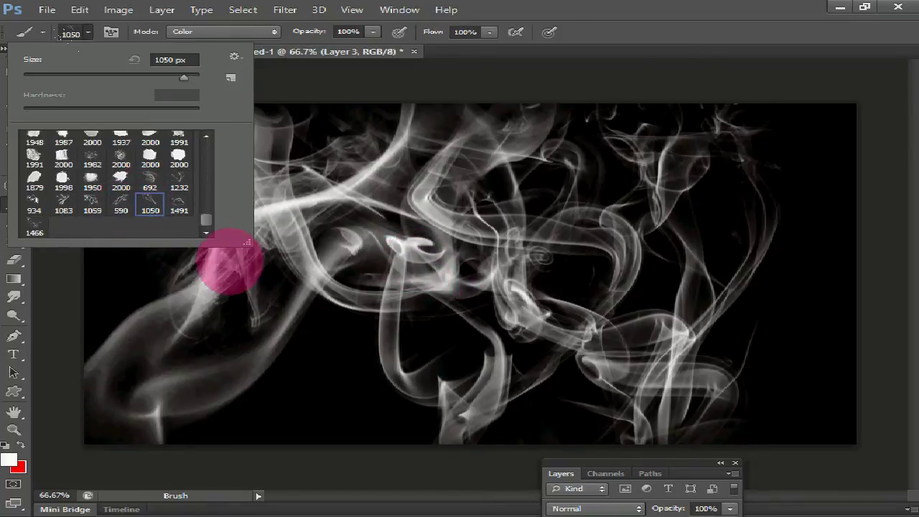
click(93, 31)
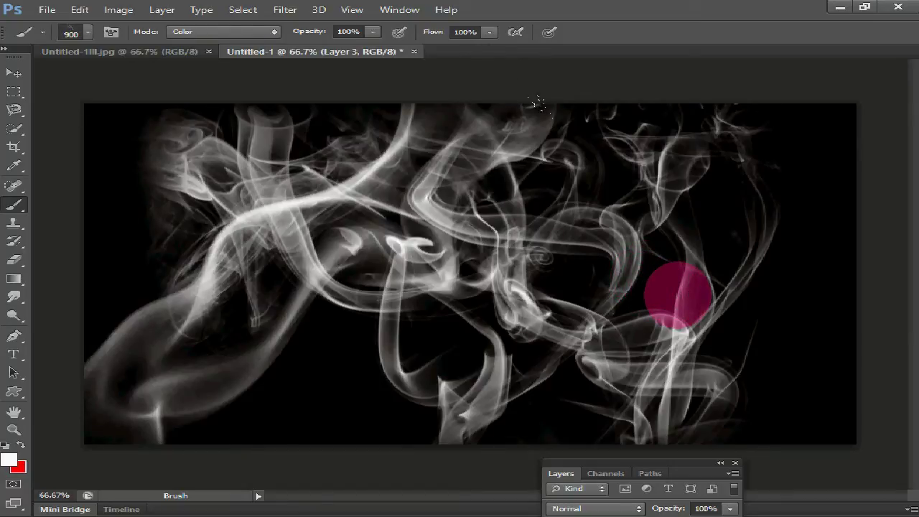
click(677, 295)
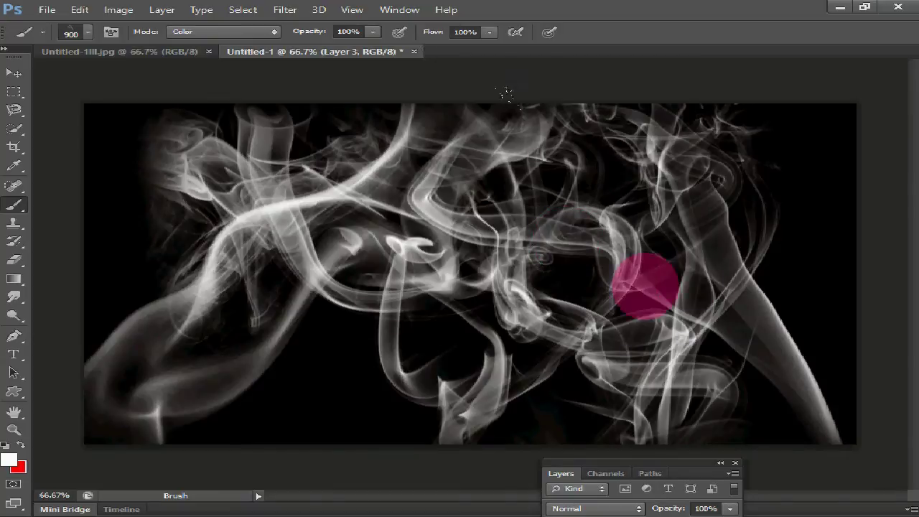
click(14, 73)
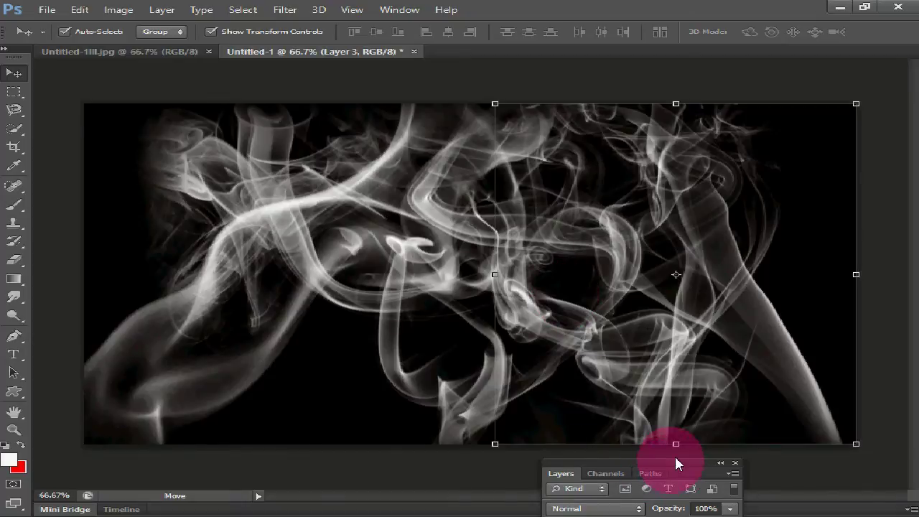
Step: Merge Layers 2 and 3 into a single Layer 3, then add empty Layer 4 on top
drag(675, 463, 619, 163)
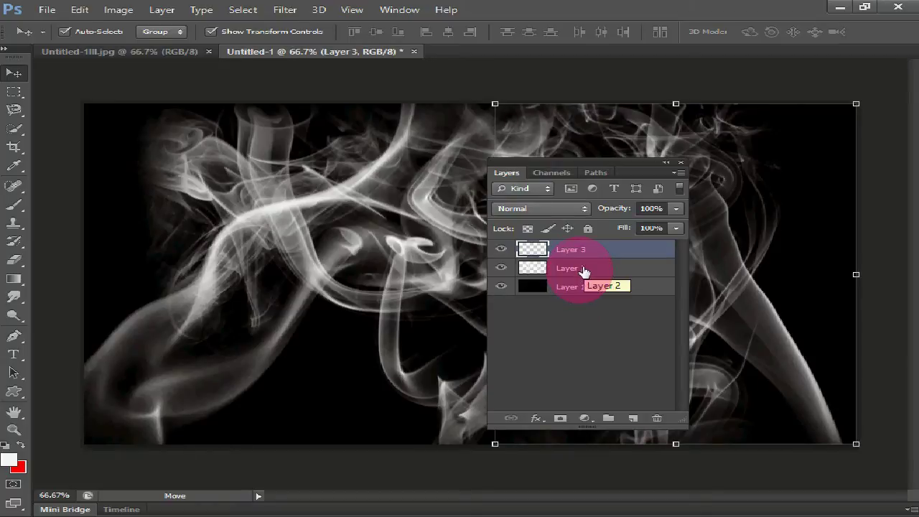
shift+click(583, 268)
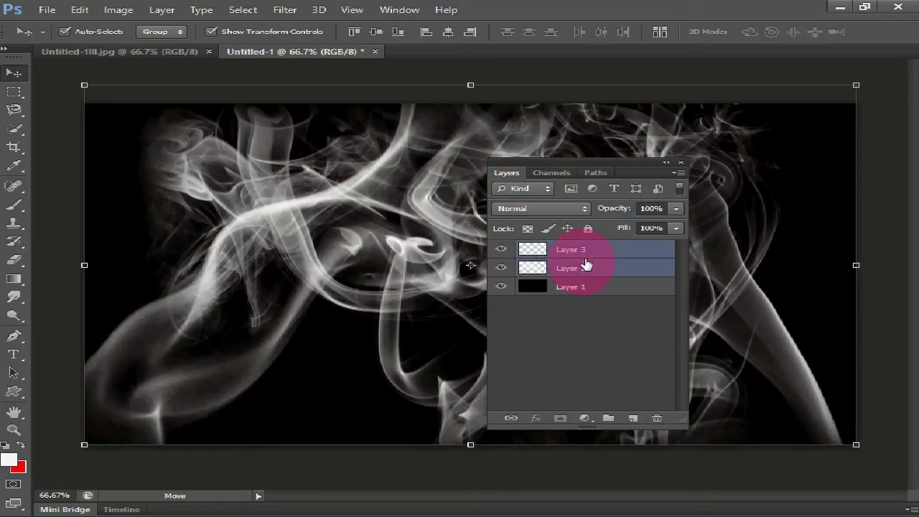
key(ctrl+e)
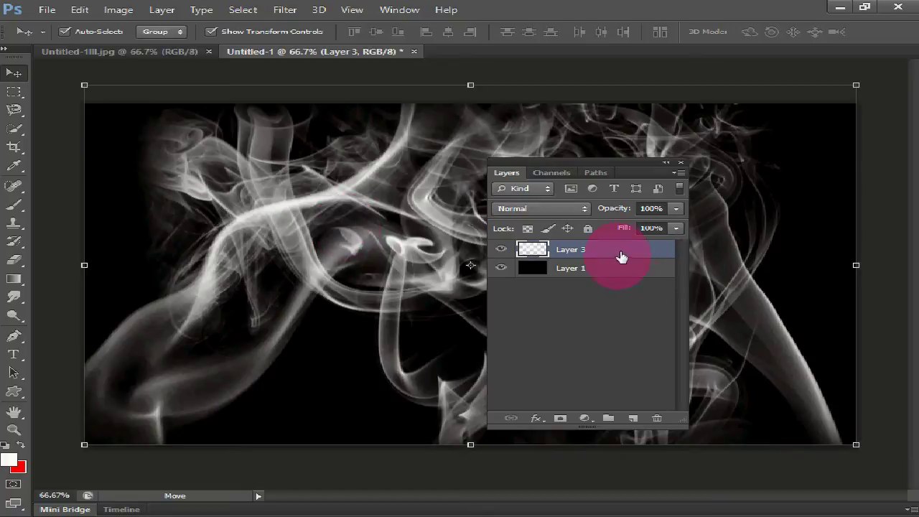
click(633, 418)
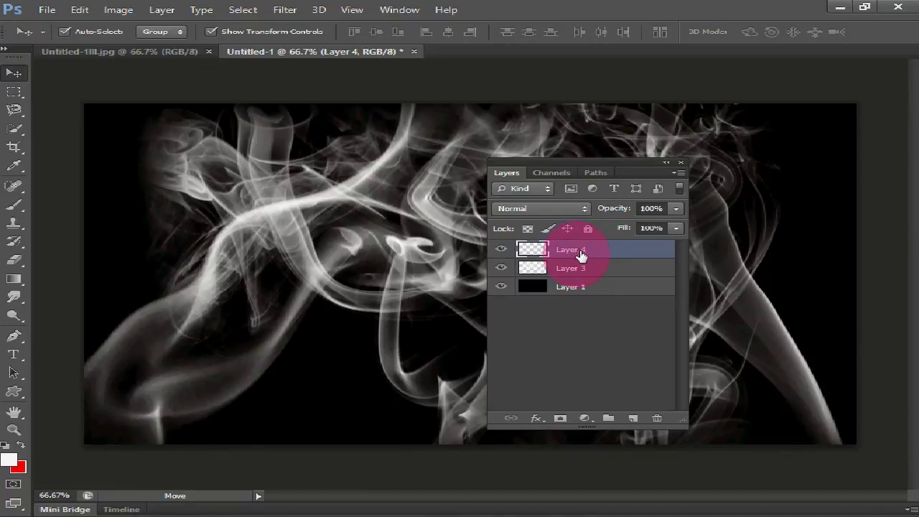
drag(627, 169, 841, 457)
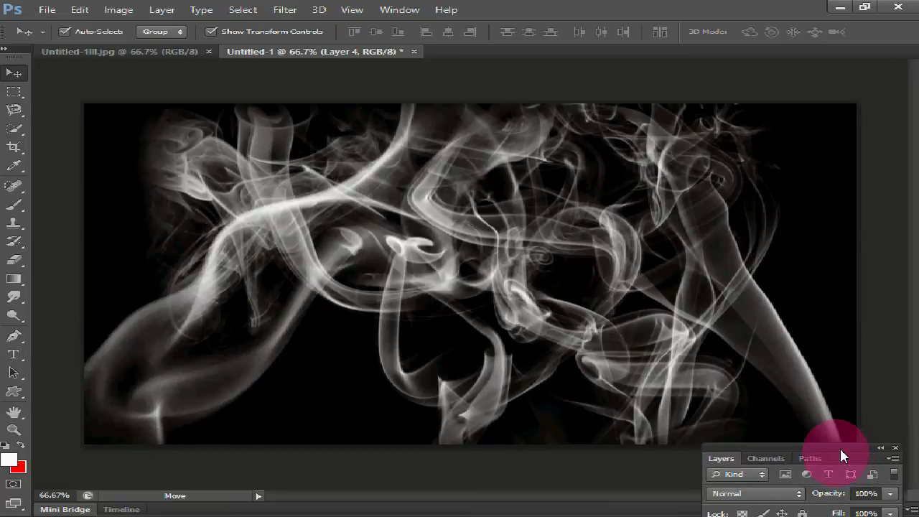
Step: Drag a linear rainbow spectrum gradient from the left to the right edge on Layer 4
click(19, 280)
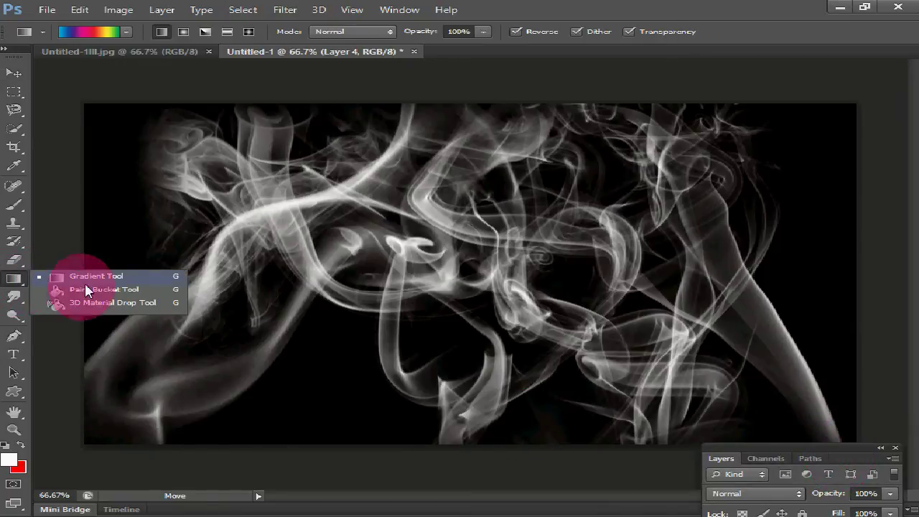
click(110, 280)
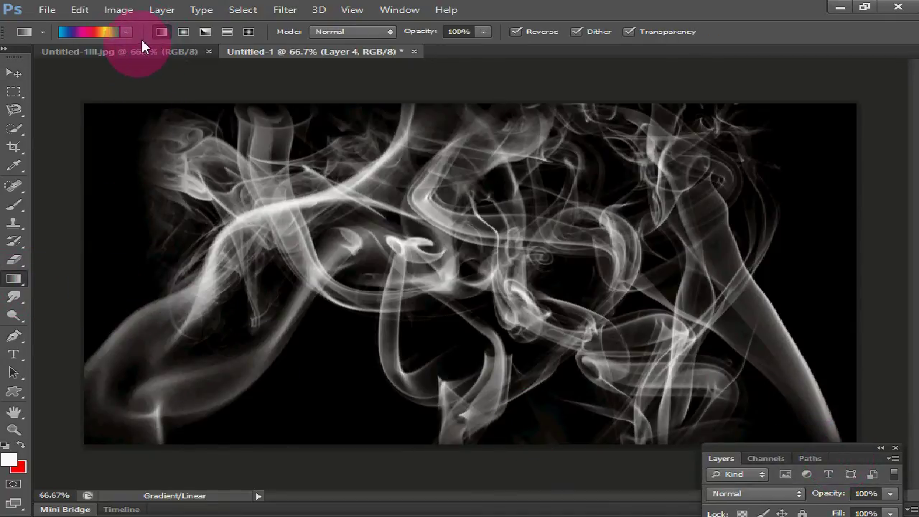
click(122, 31)
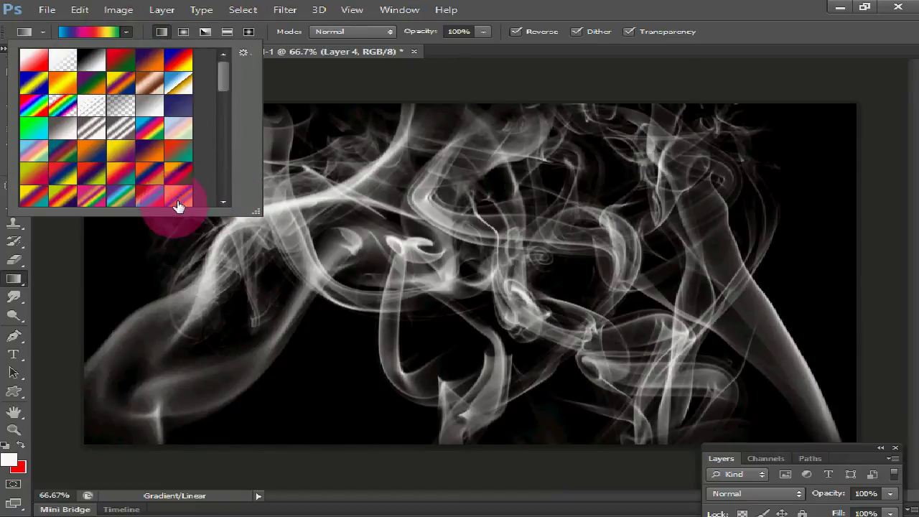
click(151, 109)
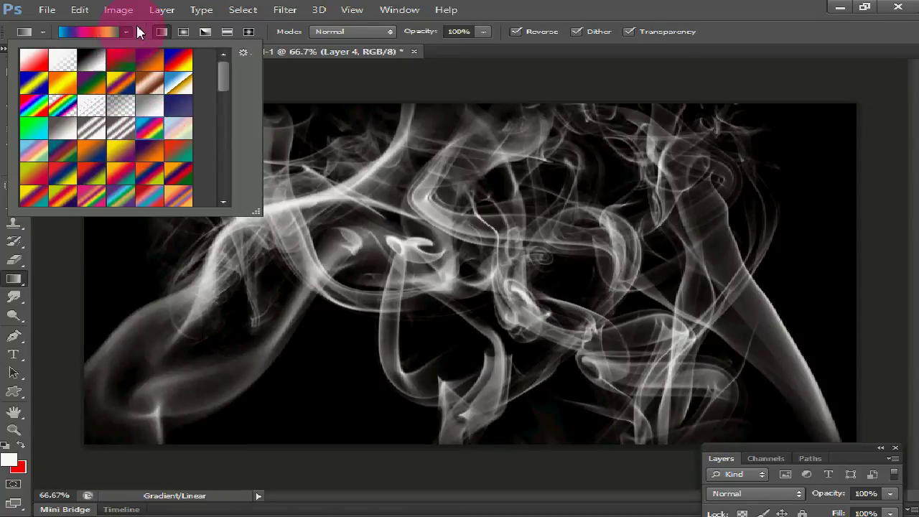
click(157, 30)
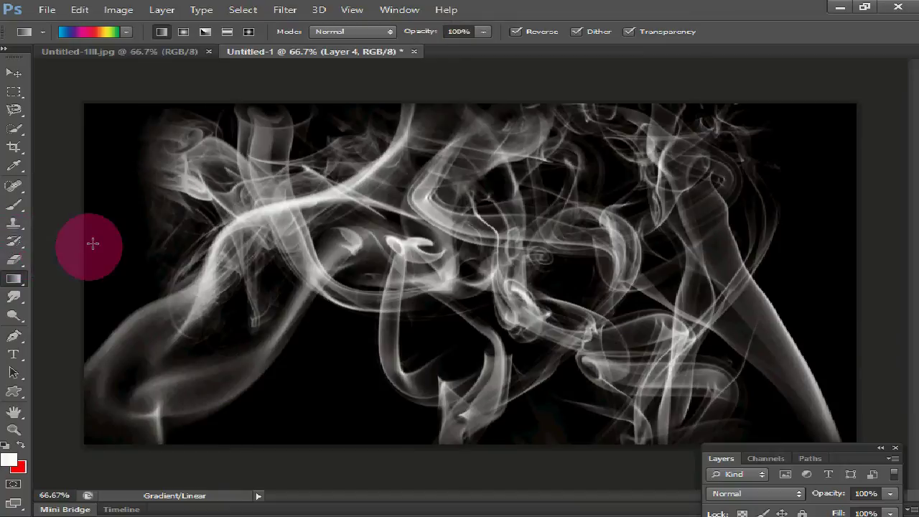
drag(84, 248, 857, 241)
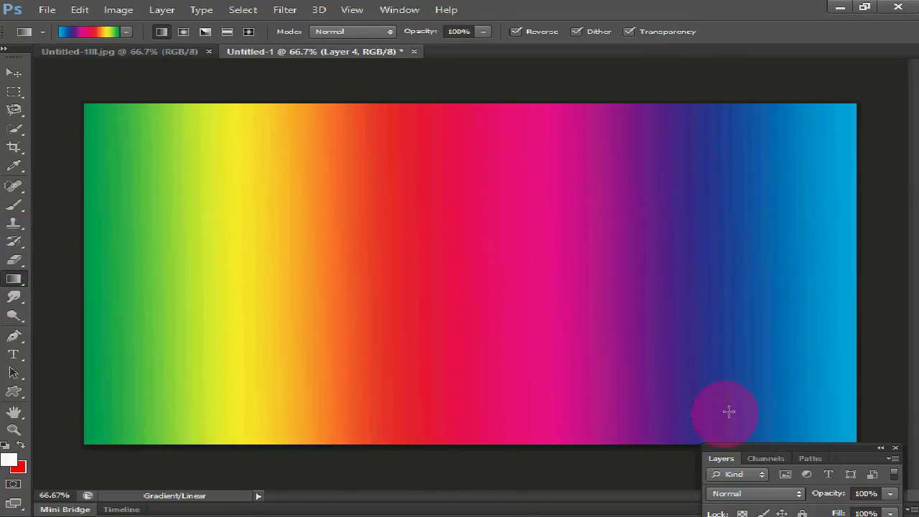
drag(817, 452, 769, 315)
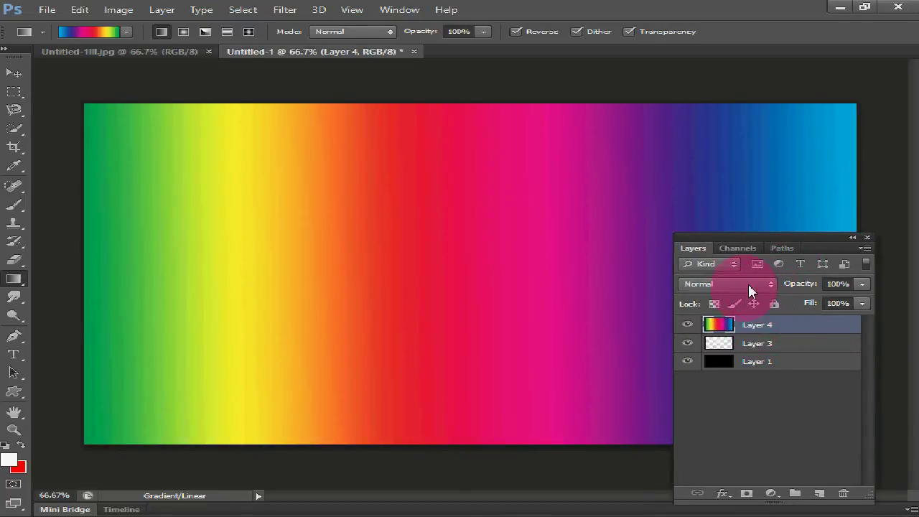
Step: Set Layer 4's blend mode to Color, move the Layers panel aside, and select the Move tool
click(769, 286)
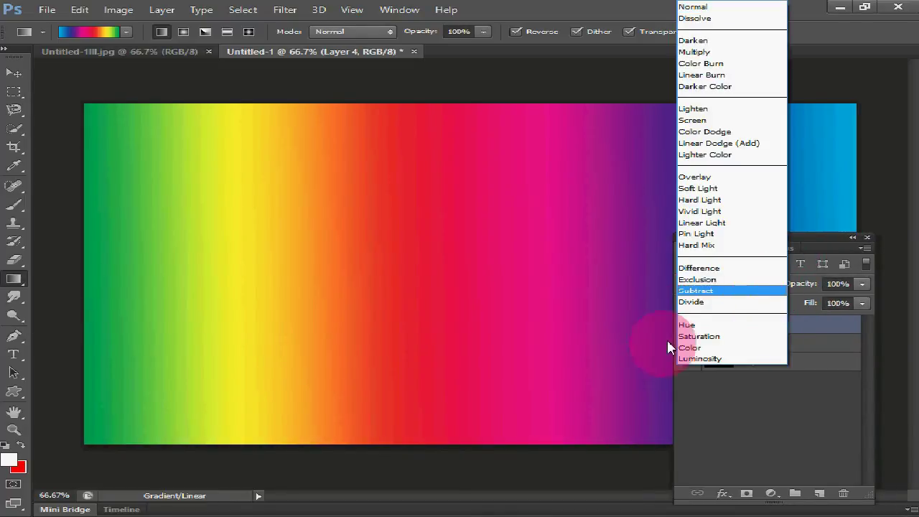
click(711, 349)
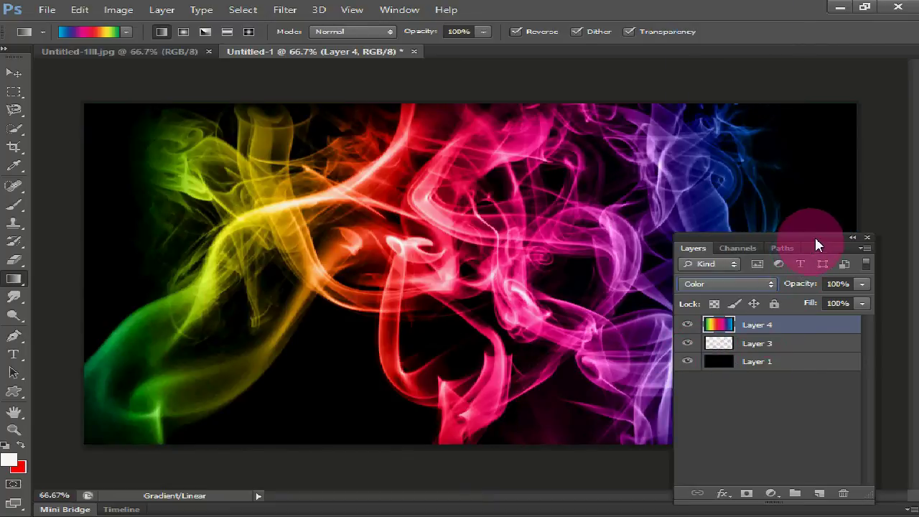
drag(814, 244, 799, 456)
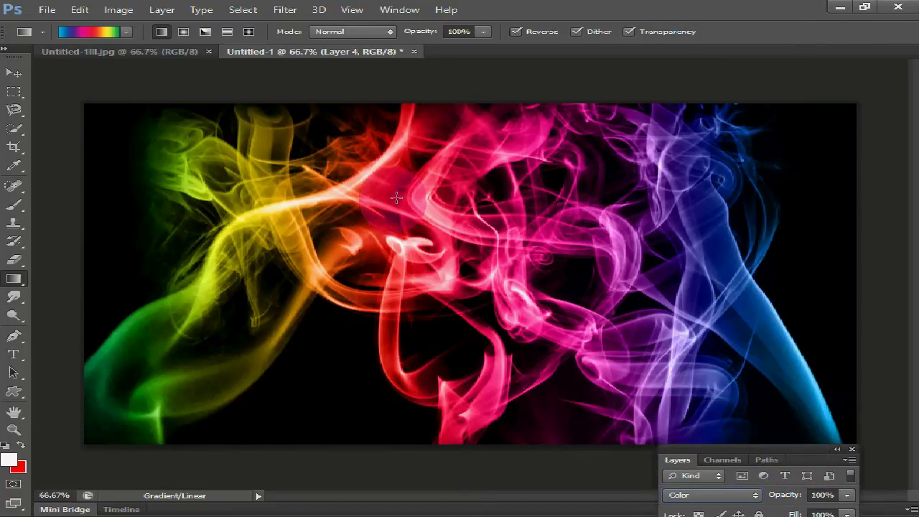
click(15, 74)
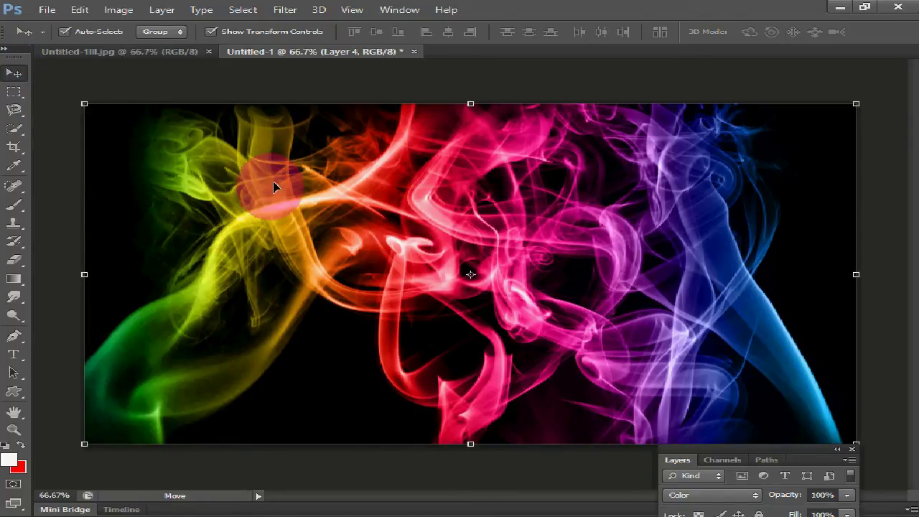
click(115, 10)
mouse_move(145, 45)
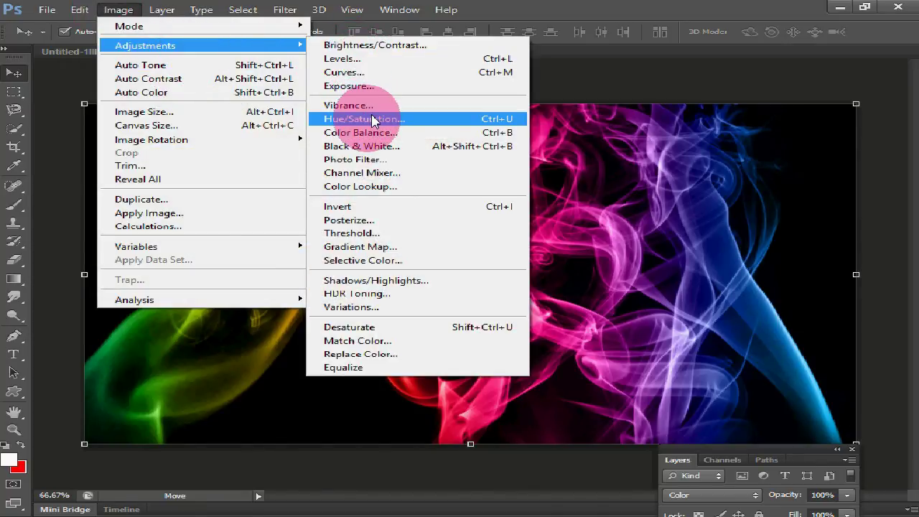
Step: Apply a Hue/Saturation adjustment with Hue at -155 to recolour the smoke
click(367, 119)
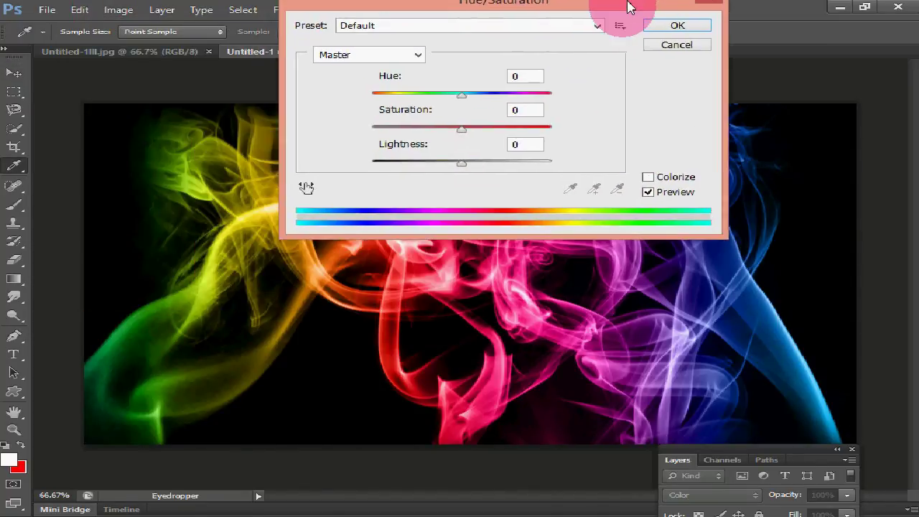
drag(419, 75, 653, 14)
mouse_move(494, 102)
mouse_down()
mouse_move(443, 112)
mouse_move(462, 119)
mouse_move(415, 119)
mouse_up()
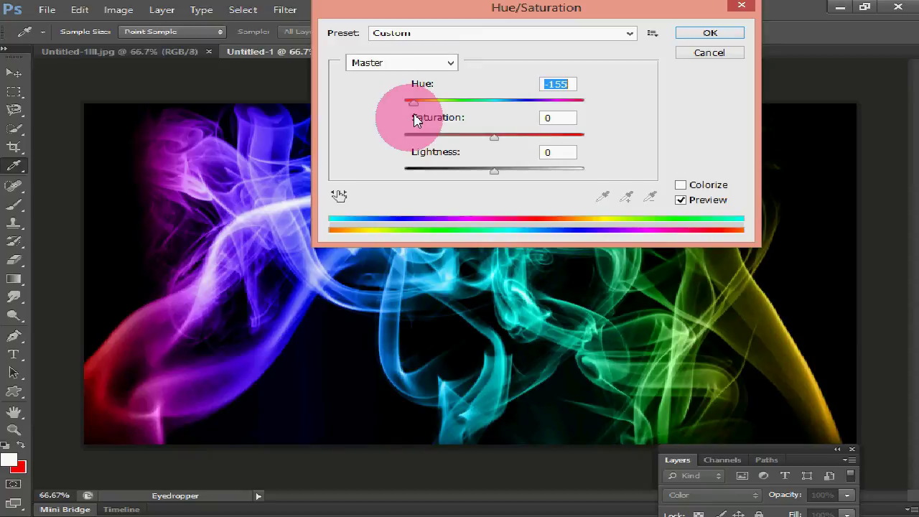
click(707, 36)
key(v)
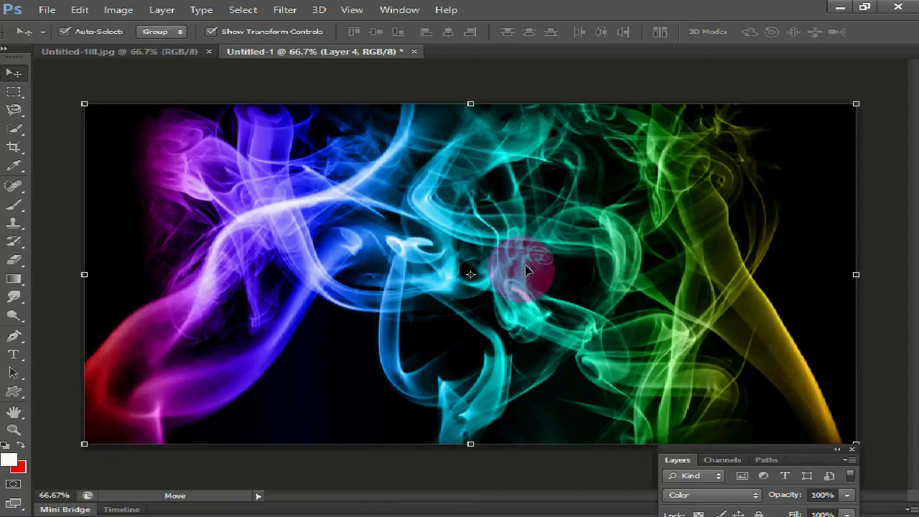
Step: Save a copy to the Desktop as the JPEG 'smoke background.jpg' at quality 10
click(34, 8)
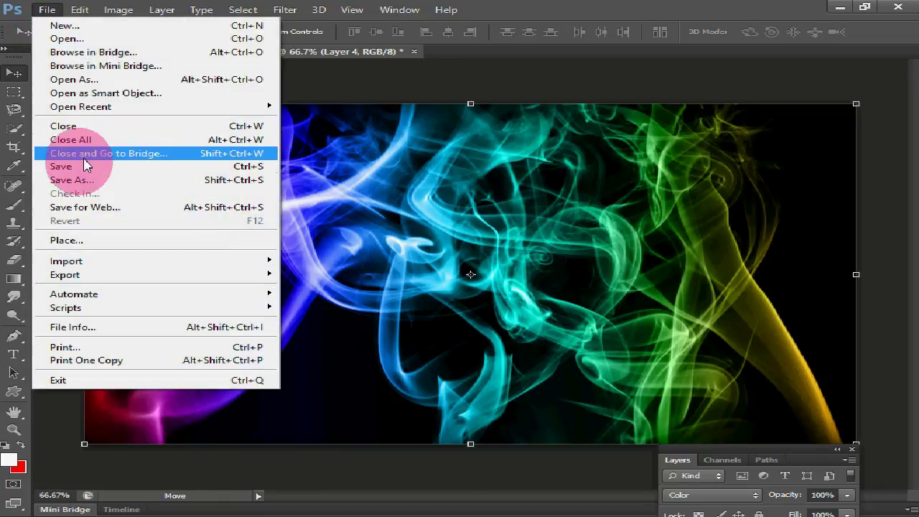
click(32, 174)
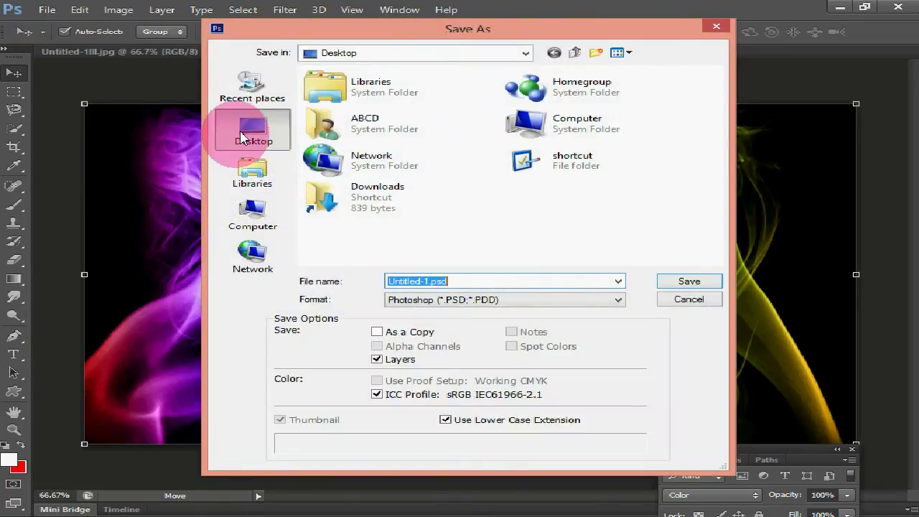
click(620, 307)
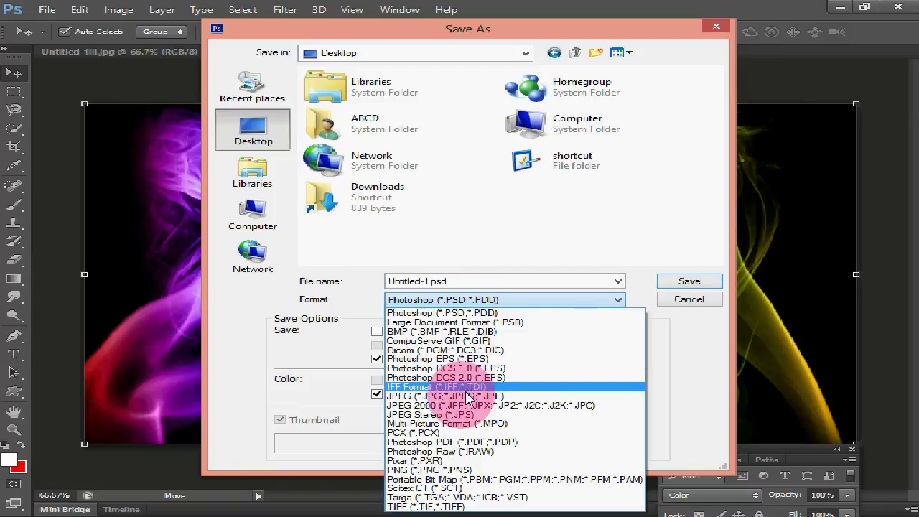
click(517, 400)
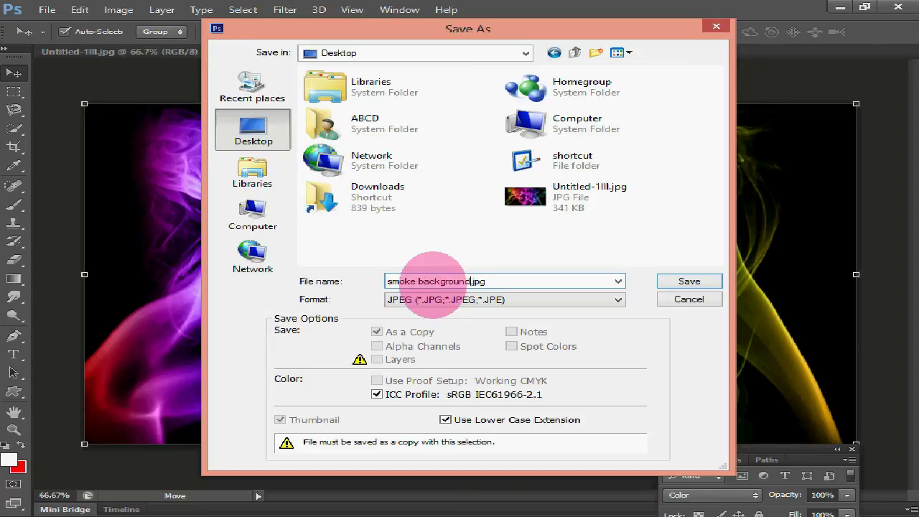
click(688, 284)
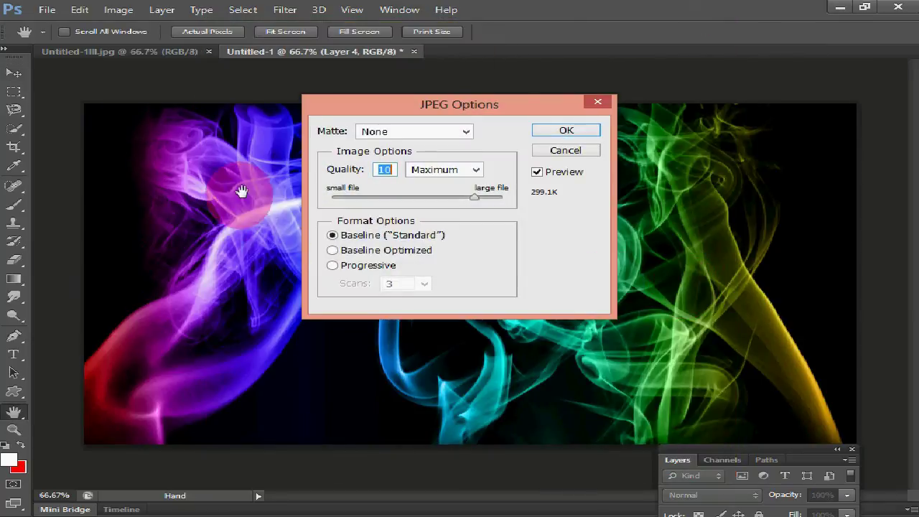
click(568, 132)
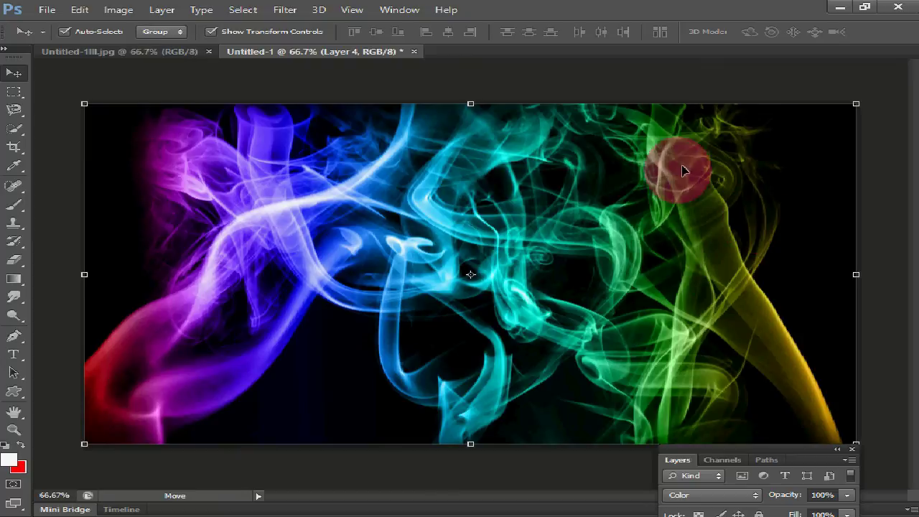
Step: Minimize Photoshop to show the desktop with the smoke background.jpg icon
click(841, 9)
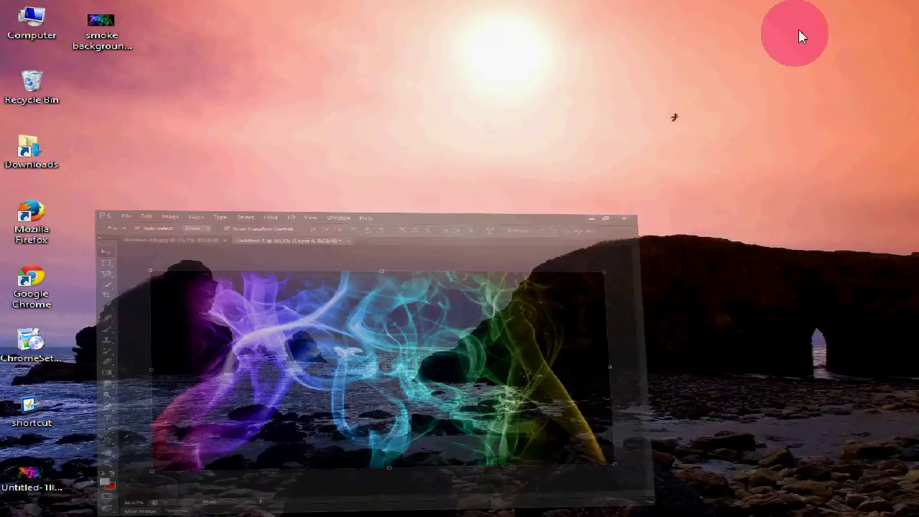